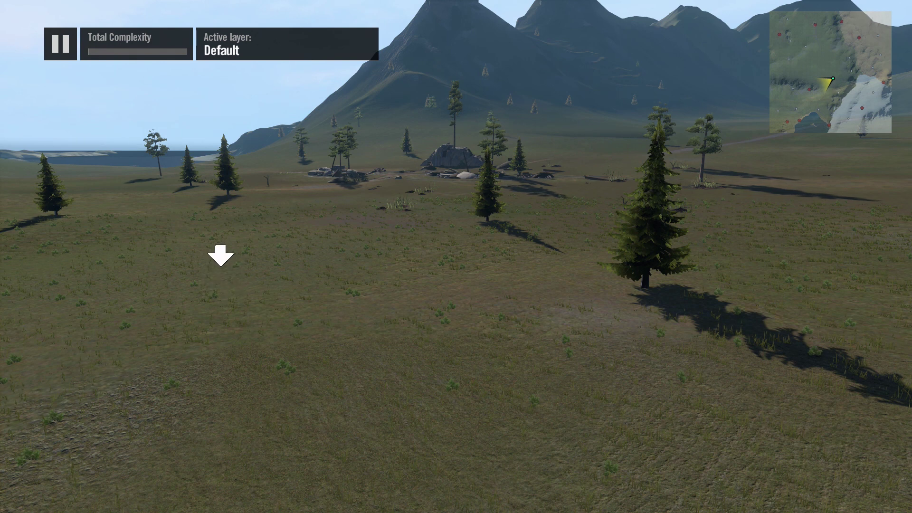
Step: Lay a straight driving line across the grass by placing its start point and its end point near the large tree
key(Return)
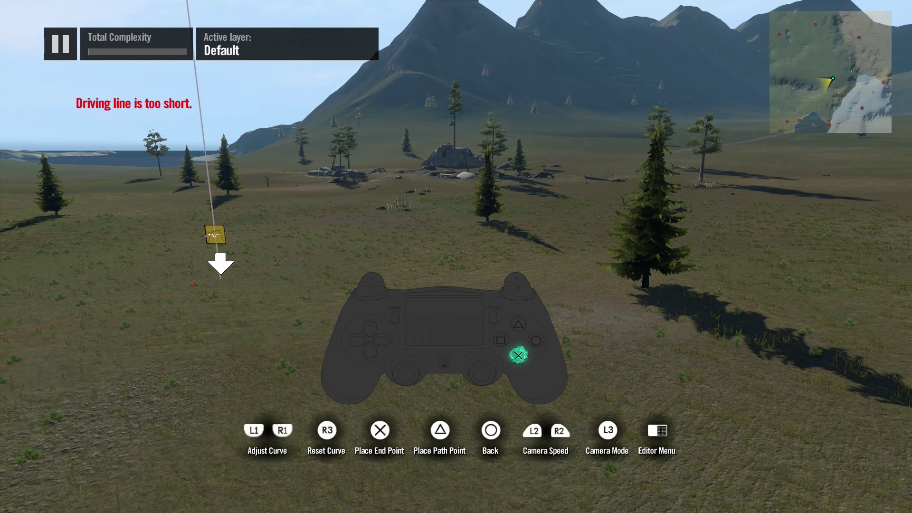
key(d)
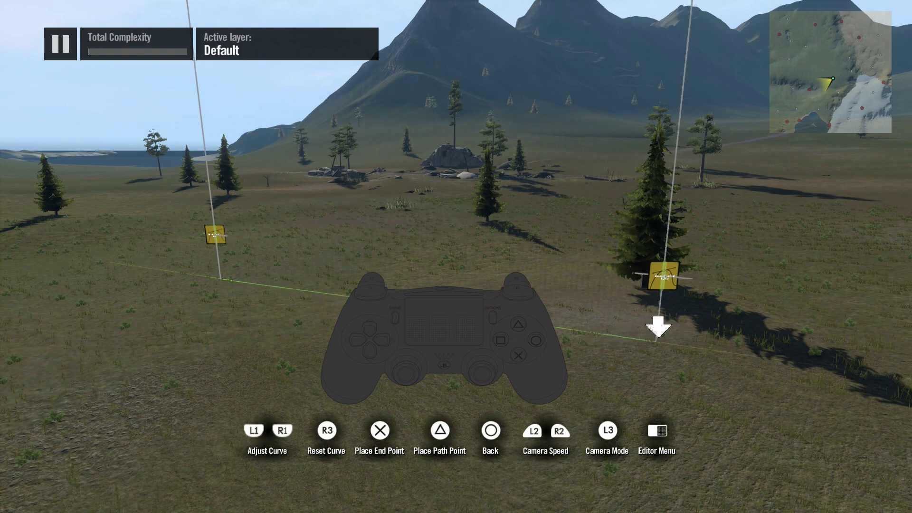
key(Return)
Step: Select the start checkpoint beside the bike and shift it along the driving line near the start point
key(s)
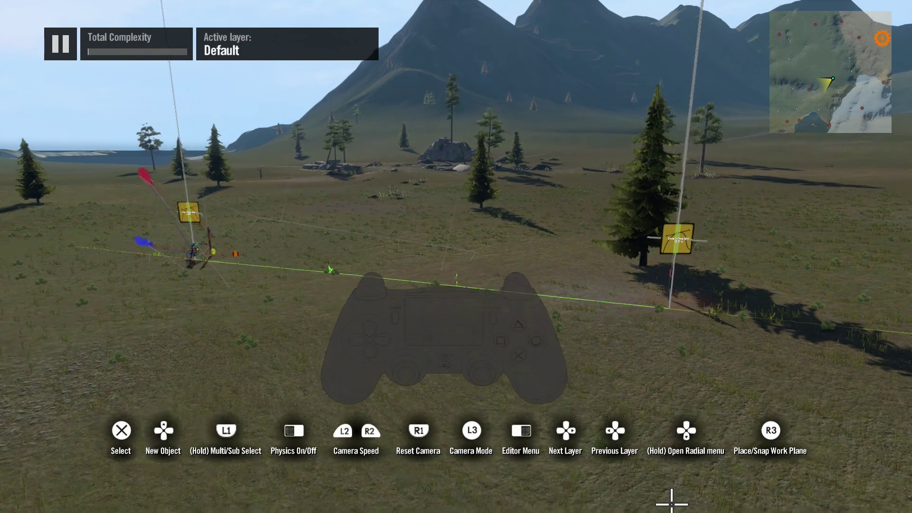
key(w)
key(d)
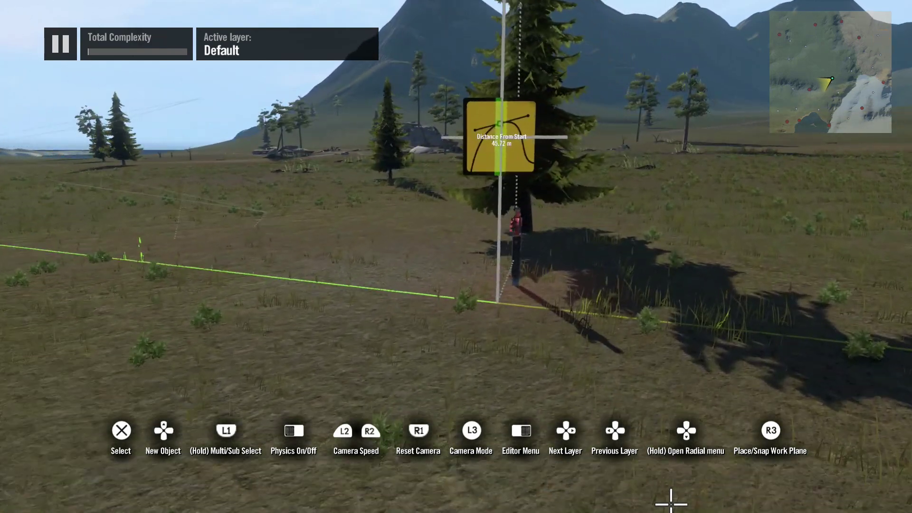
key(a)
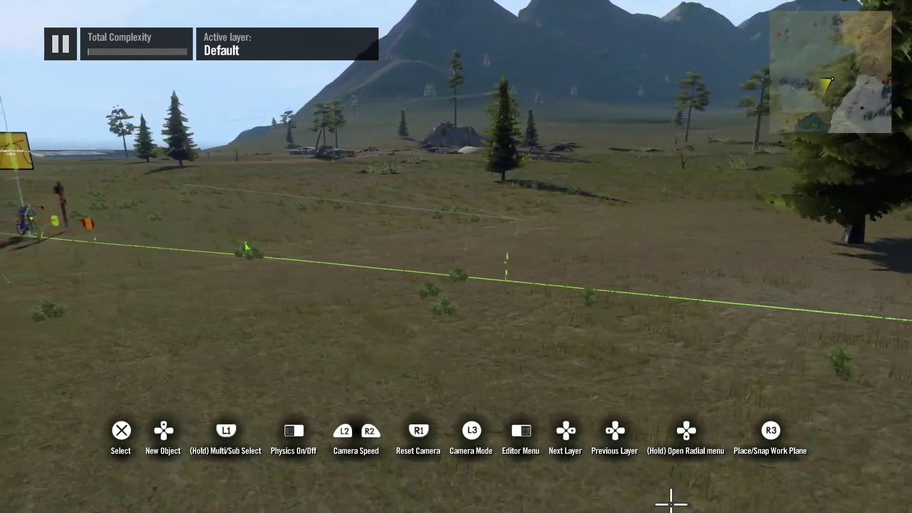
key(a)
key(w)
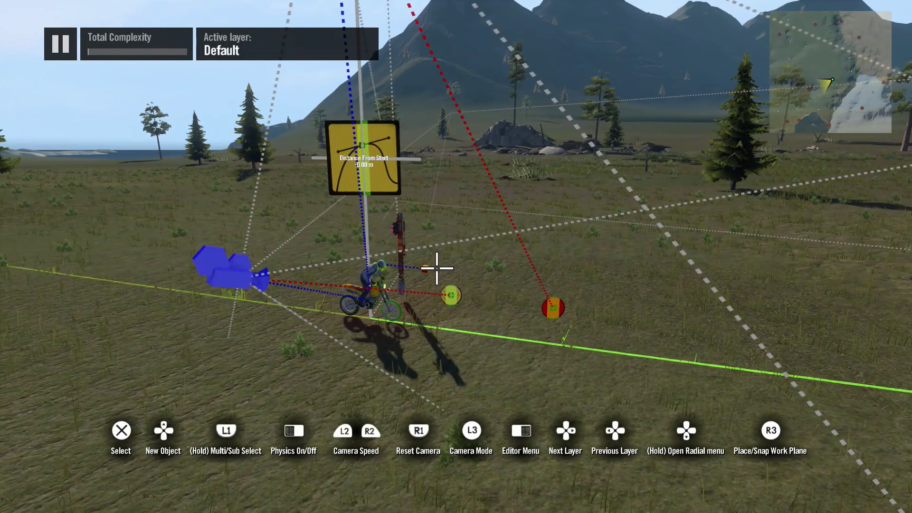
click(397, 243)
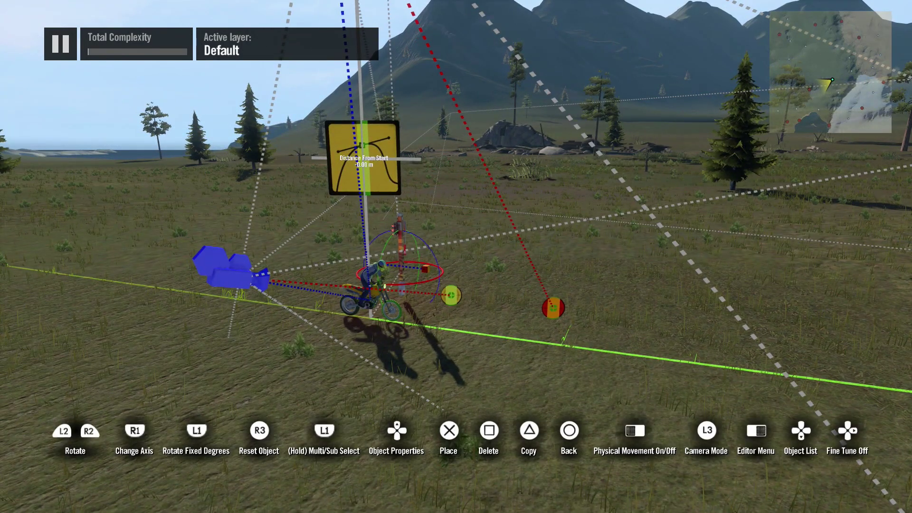
key(d)
click(470, 273)
key(d)
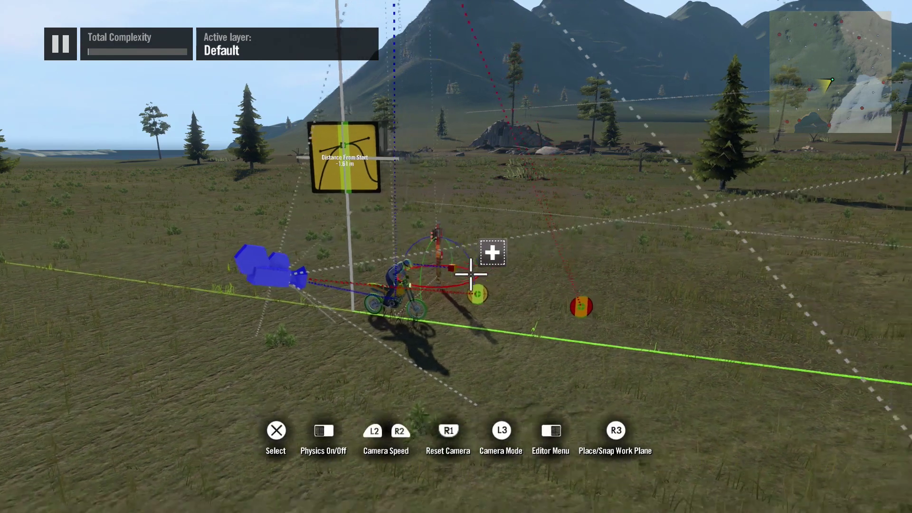
key(s)
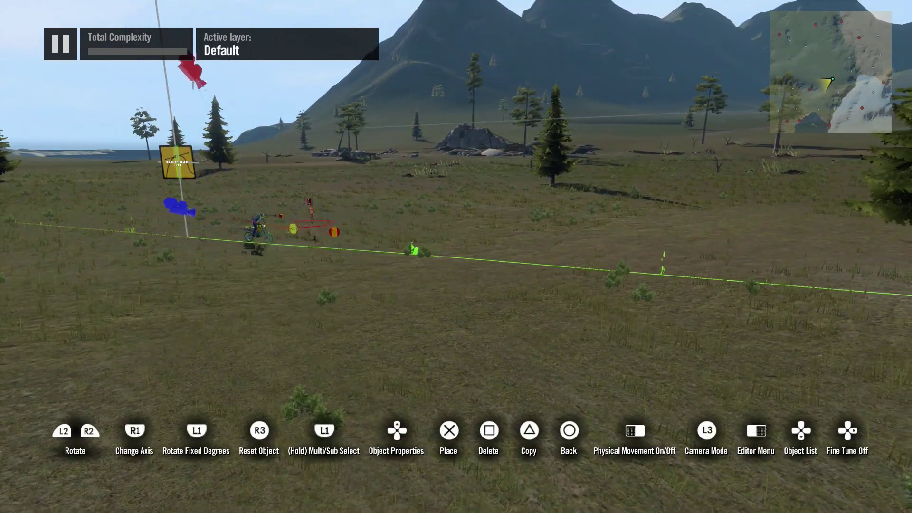
key(d)
key(a)
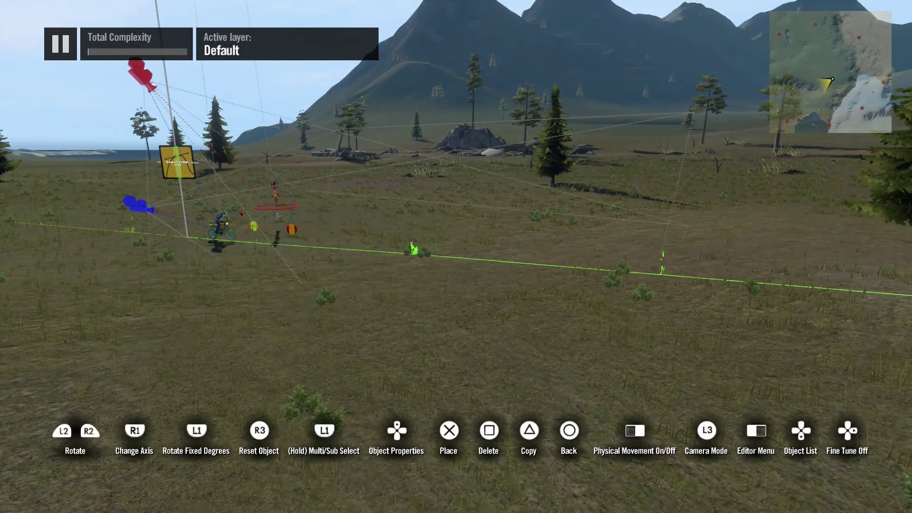
click(271, 221)
Step: Copy the driving line's end point and extend the line past the large tree's shadow with the new point
key(d)
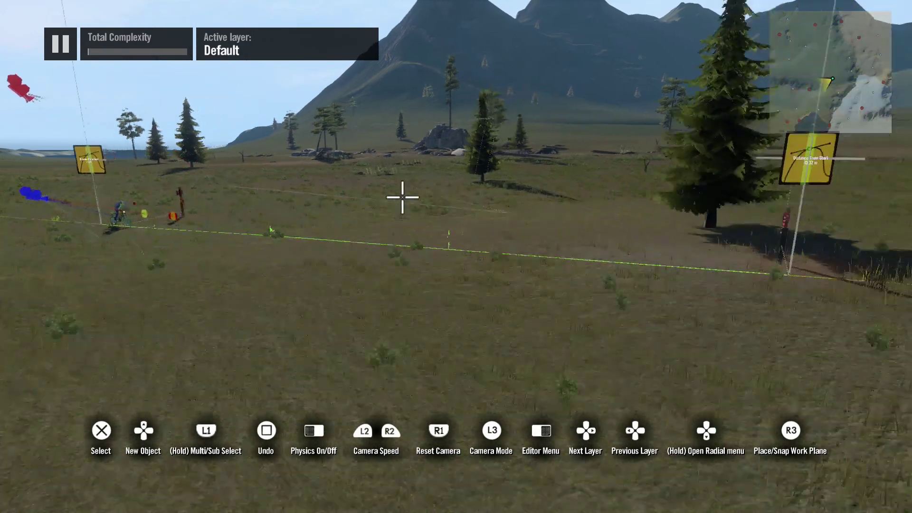
key(w)
key(a)
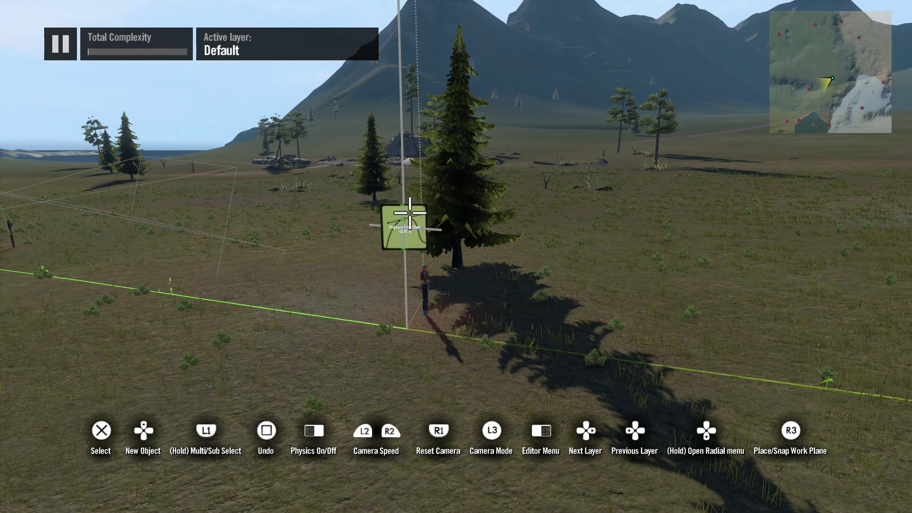
click(409, 214)
key(c)
key(d)
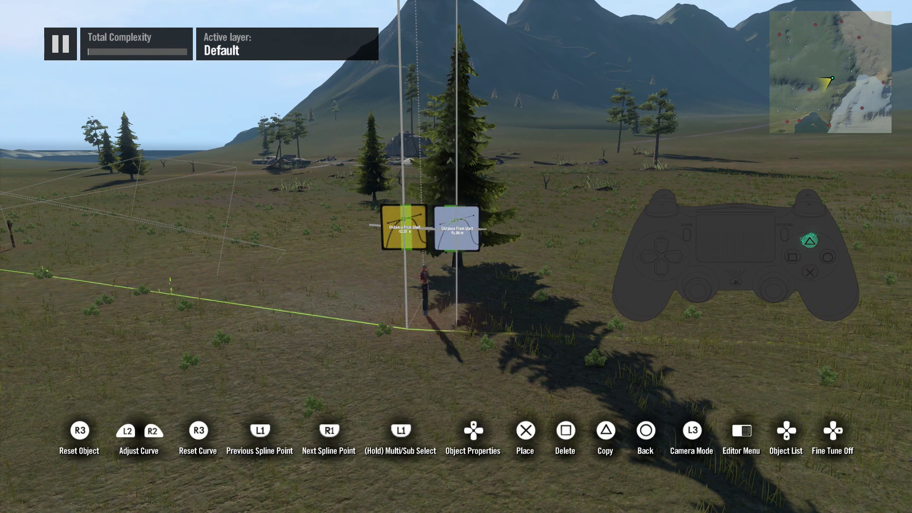
key(s)
key(d)
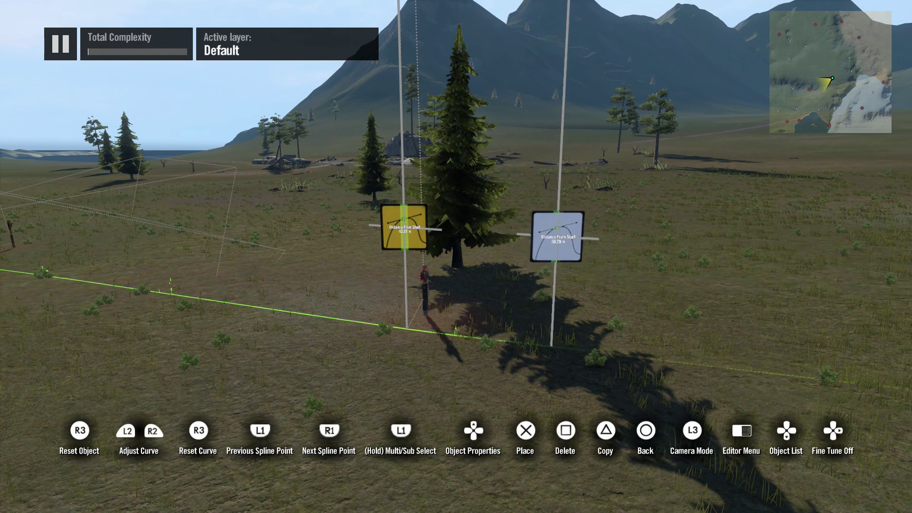
key(d)
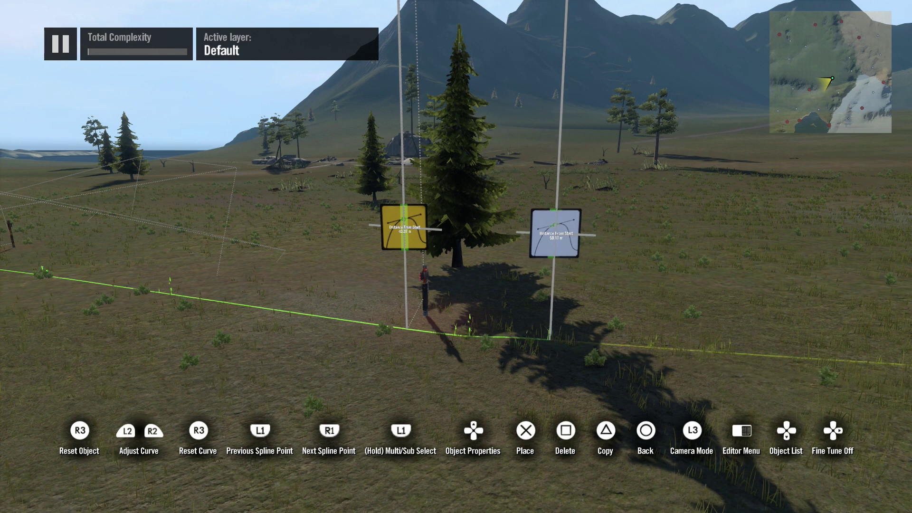
key(d)
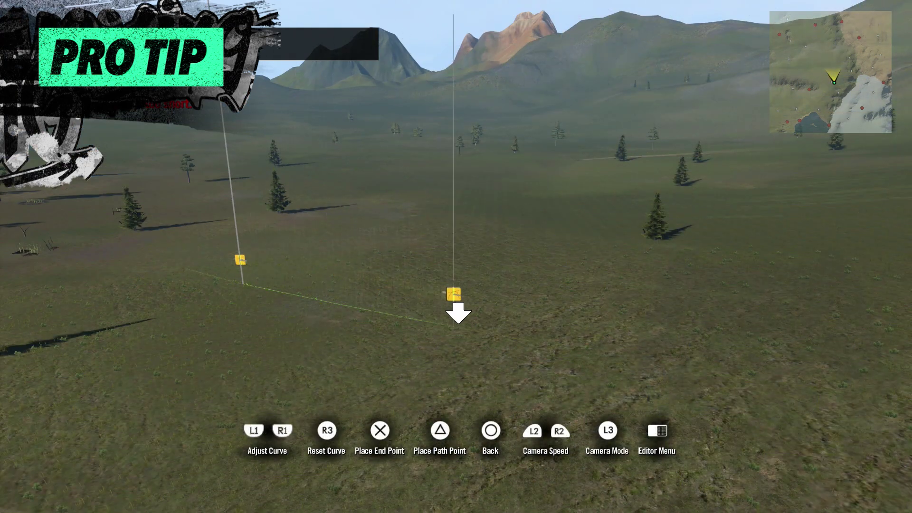
Step: Draw a driving line that spirals inward by placing a series of path points around the field
click(486, 314)
click(603, 266)
click(554, 222)
click(441, 223)
click(369, 252)
click(472, 266)
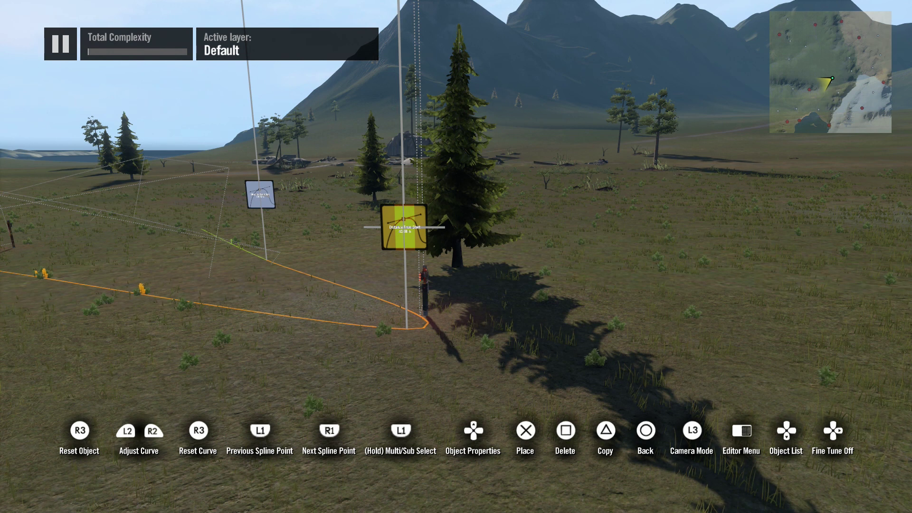
Step: Move the line's end point back beyond the large tree to bend the line, and examine the middle point's sign up close
mouse_move(260, 193)
mouse_down()
mouse_move(404, 209)
mouse_move(609, 179)
mouse_move(587, 178)
mouse_up()
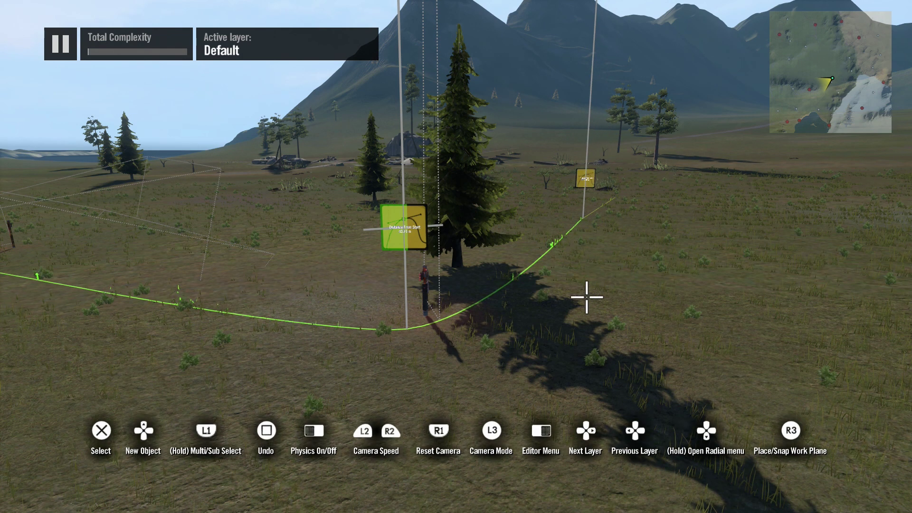
key(w)
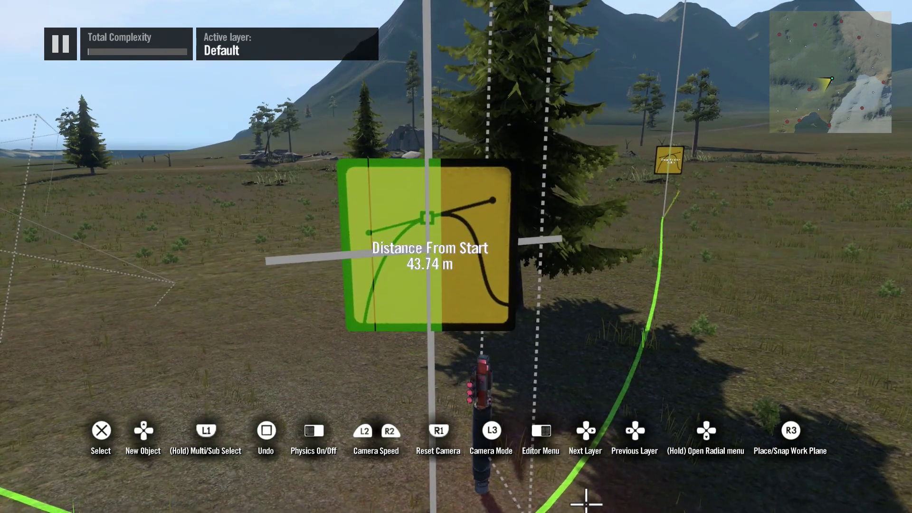
key(a)
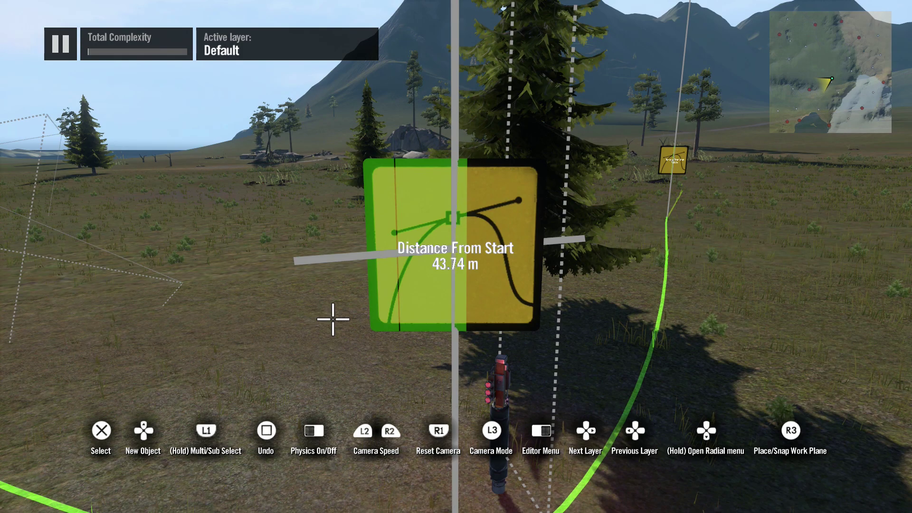
scroll(333, 319, down, 5)
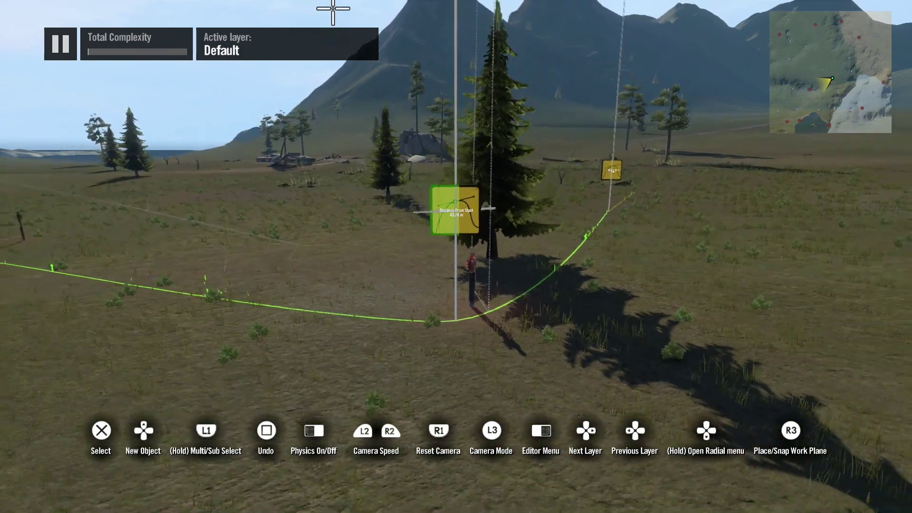
scroll(333, 8, down, 2)
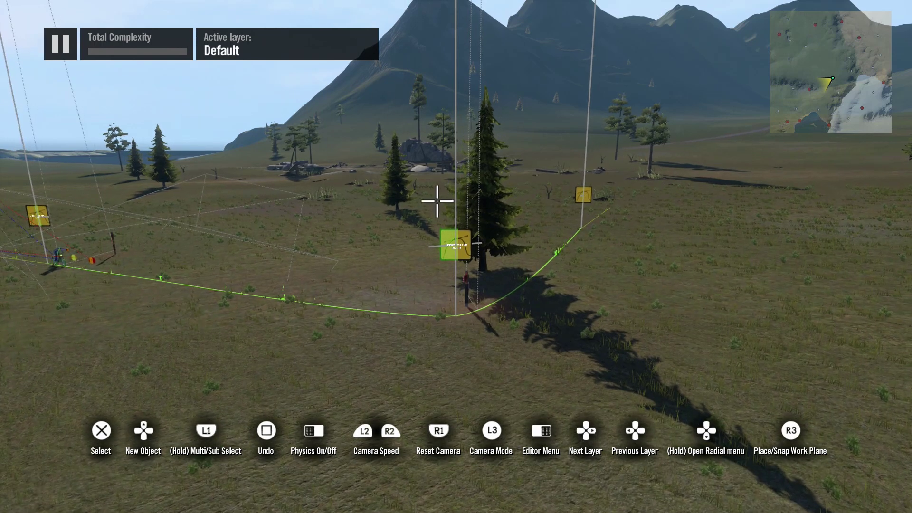
Step: Shift the middle path point slightly toward the large tree and adjust its curve to smooth the bend
click(456, 250)
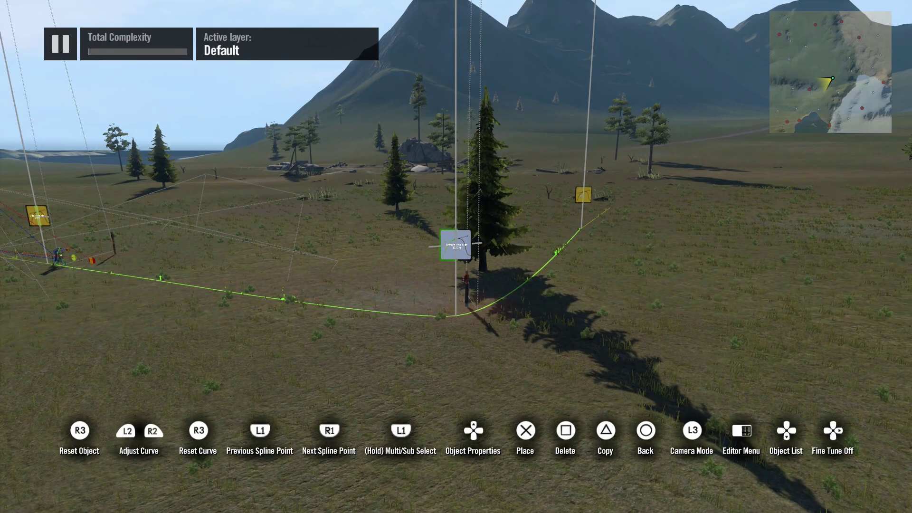
drag(455, 245, 461, 245)
key(Left)
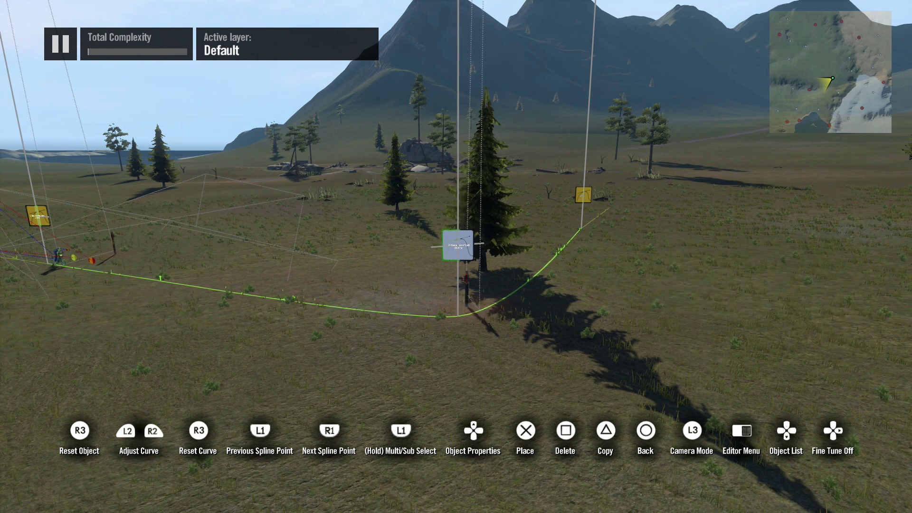
key(Right)
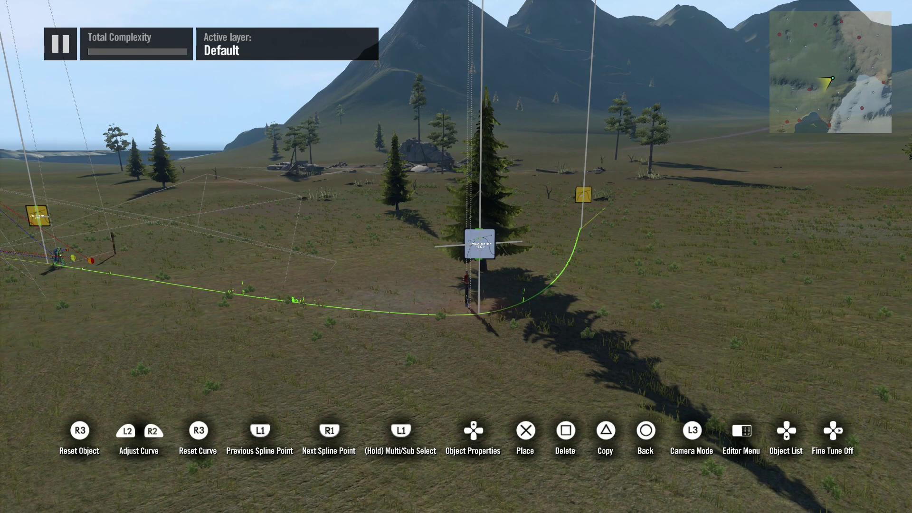
key(Escape)
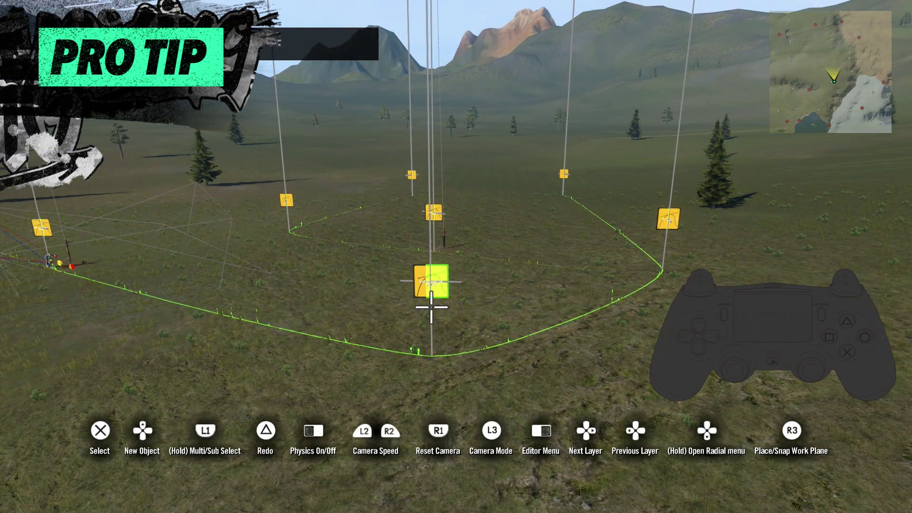
Step: Adjust the curve and position of the spiral's path points one after another, from the first bend to the inner end
click(430, 281)
key(Right)
key(e)
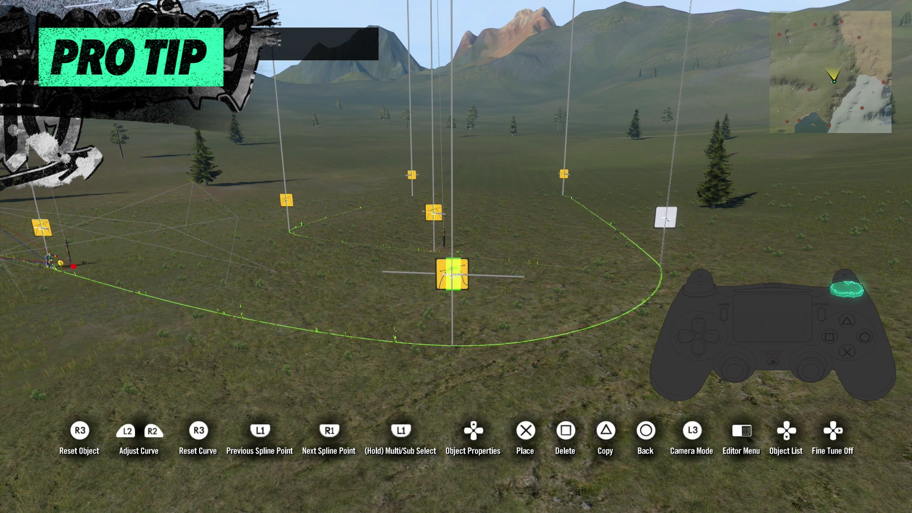
key(e)
key(Right)
key(e)
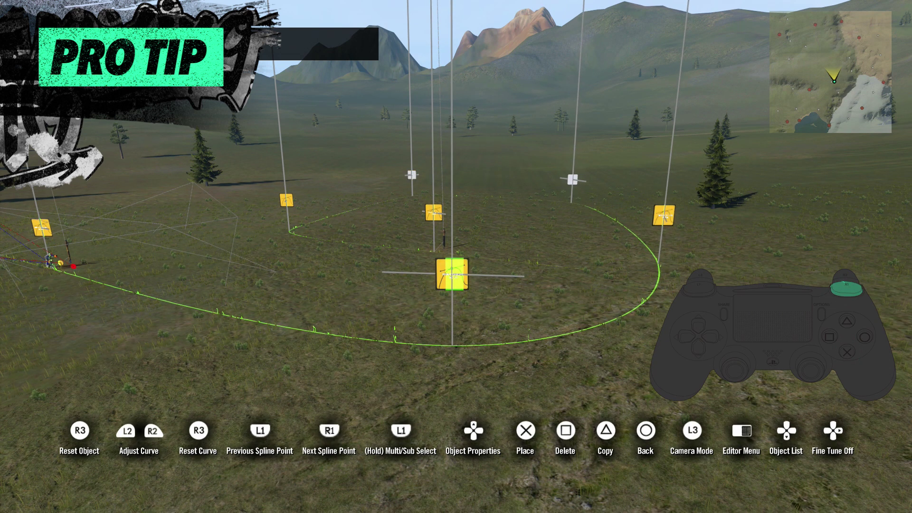
key(Left)
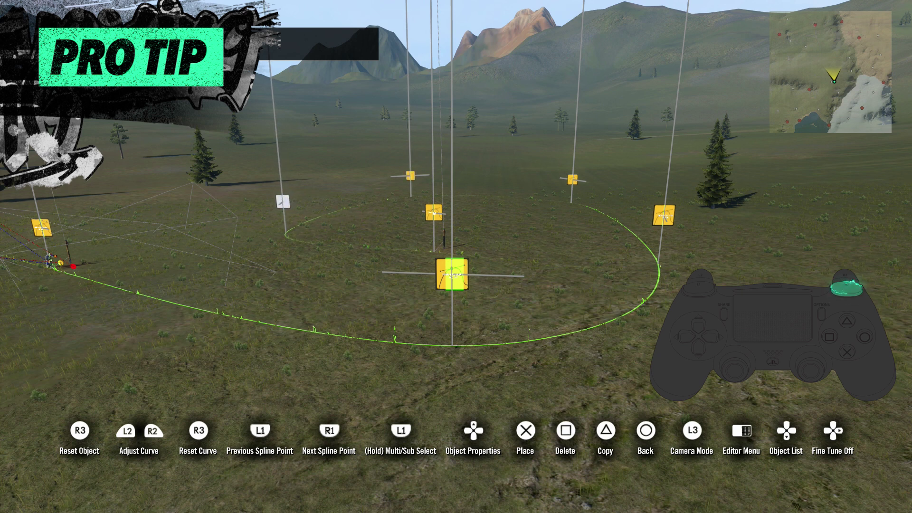
key(e)
key(Right)
Step: Go back through the spiral's spline points from the inner end toward the first bend
key(q)
key(q)
key(q)
key(q)
key(q)
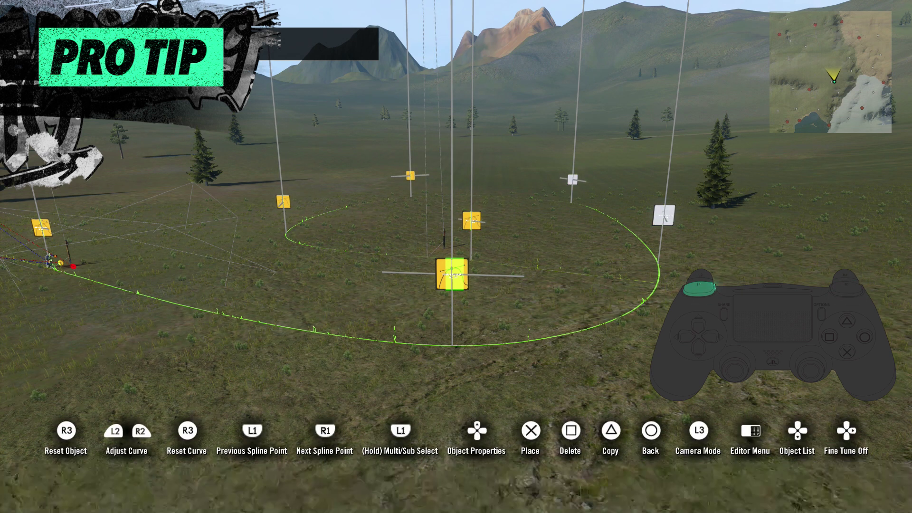
key(Right)
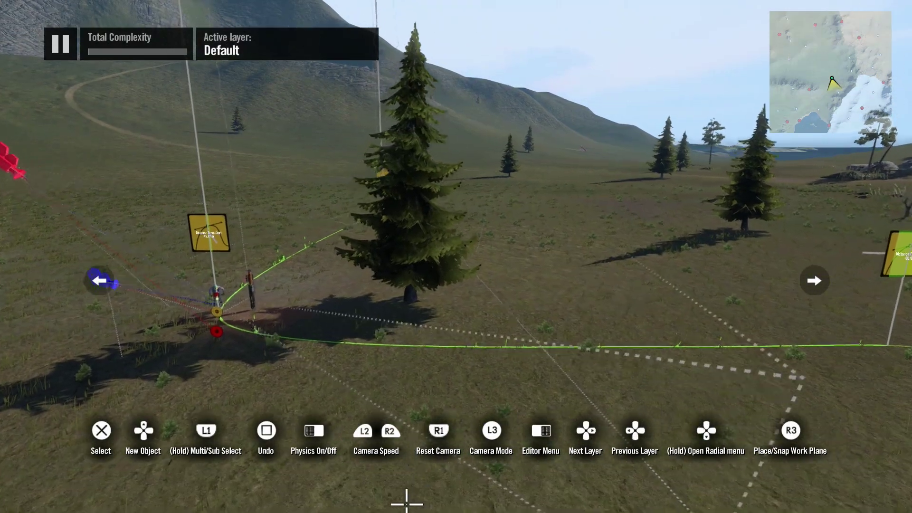
Step: Duplicate the checkpoint at the driving line's bend and place the copy beside the line near its end point
key(w)
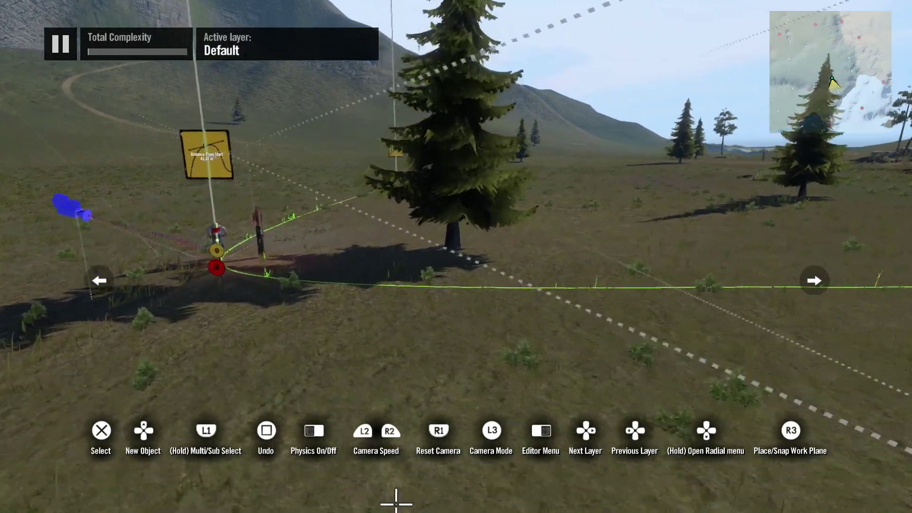
key(w)
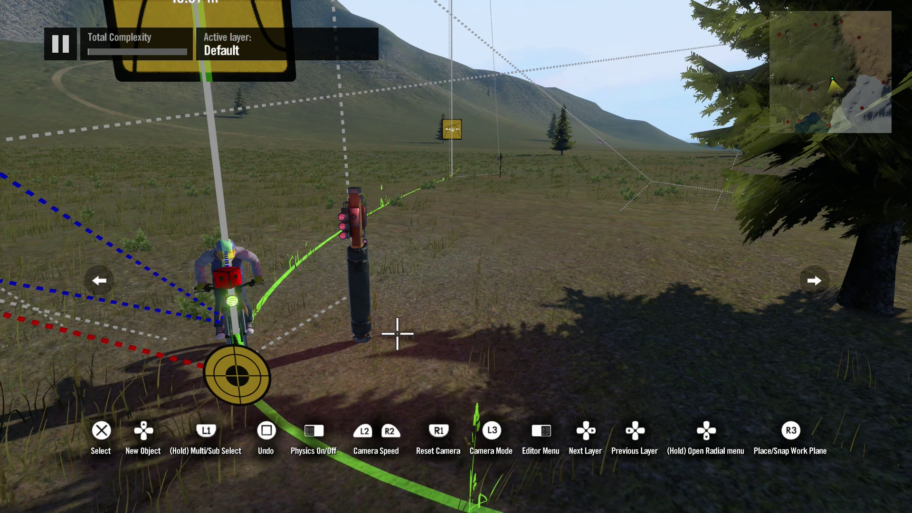
click(364, 284)
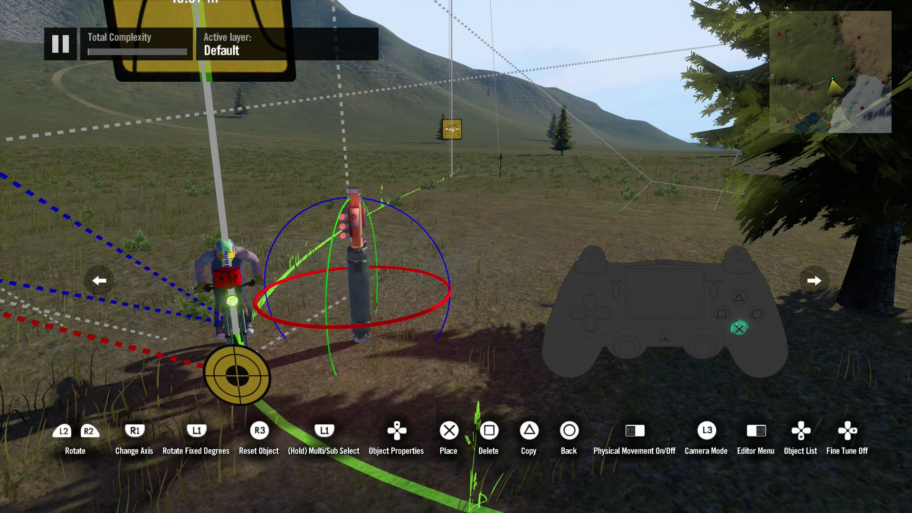
key(ctrl+c)
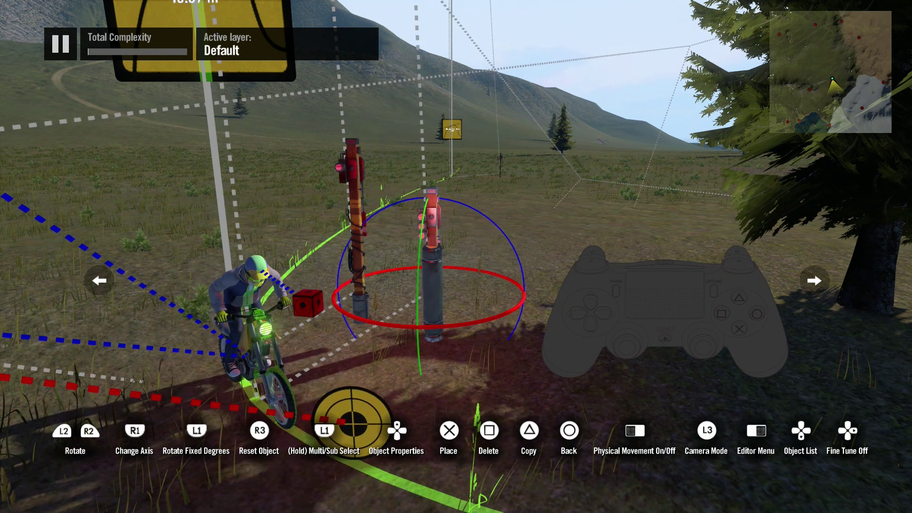
key(Right)
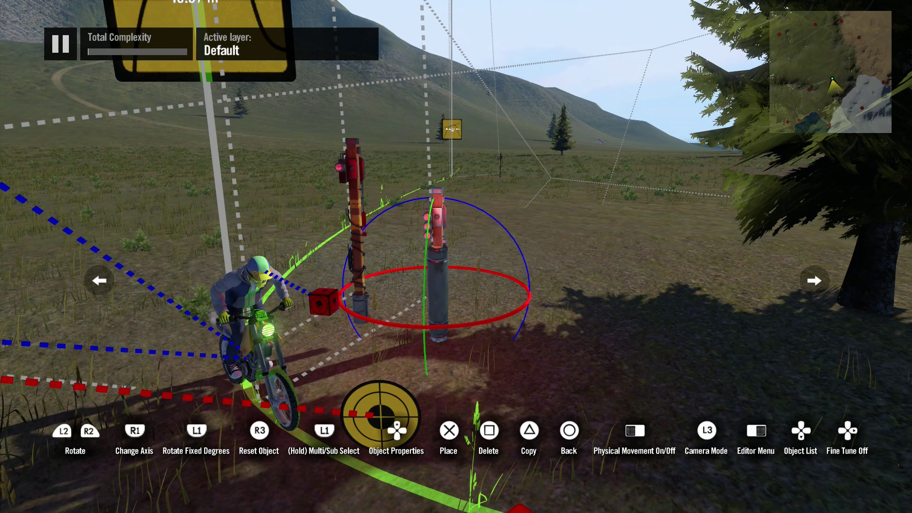
click(436, 279)
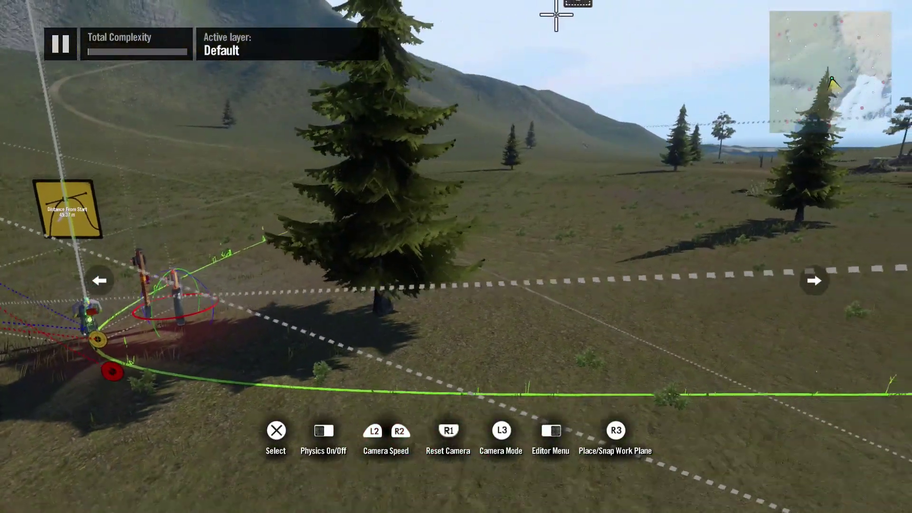
key(Right)
click(863, 209)
key(Right)
key(Right)
click(754, 285)
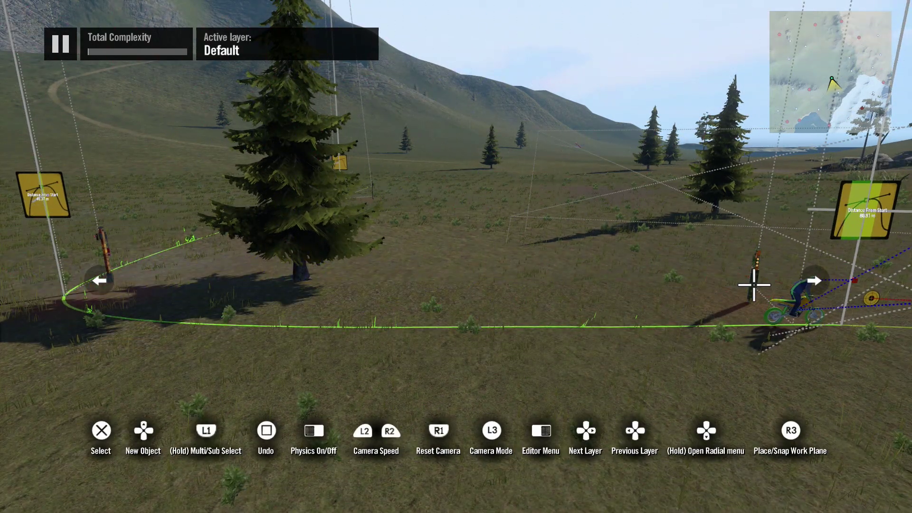